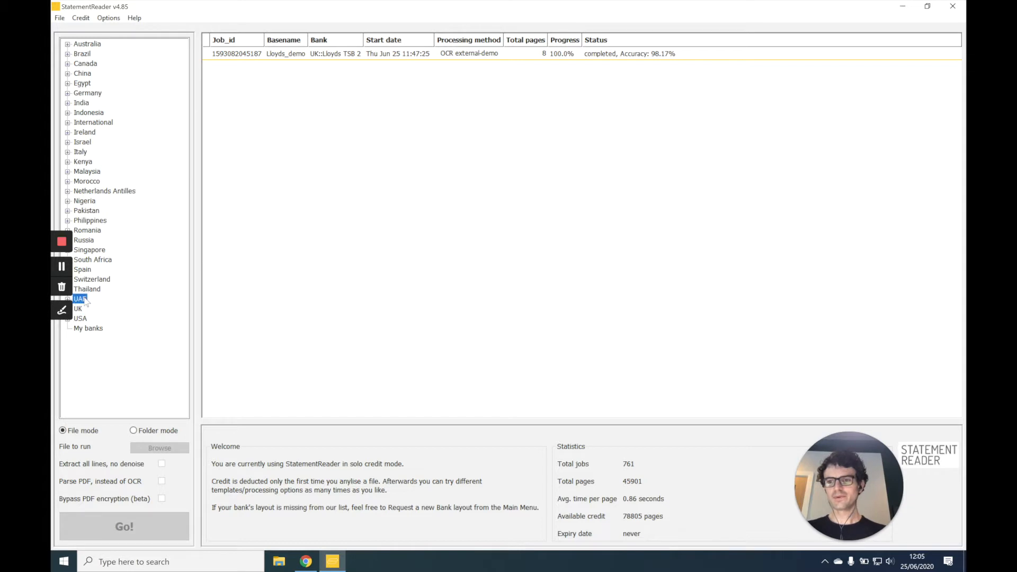
- Examine the UK bank list's sample layouts, including Barclaycard, BoS 1 and BoS 2, and collapse the list
double_click(80, 309)
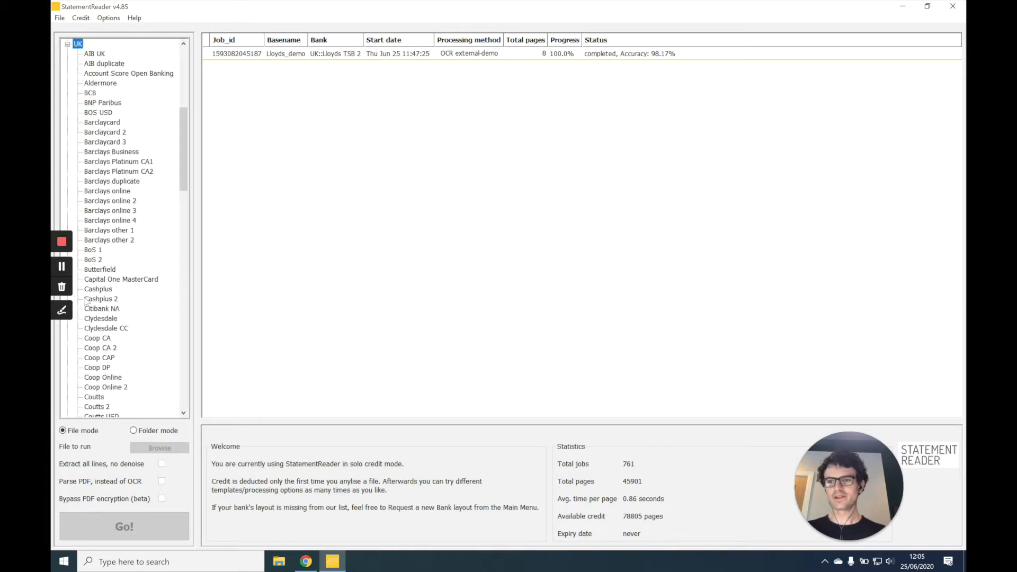
click(103, 123)
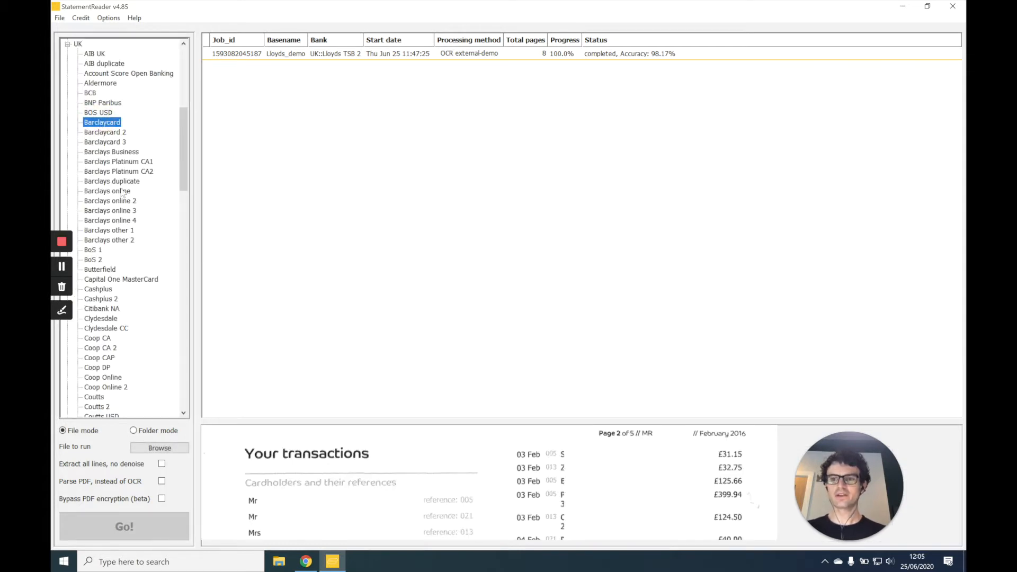
click(95, 251)
key(Down)
key(Up)
key(Down)
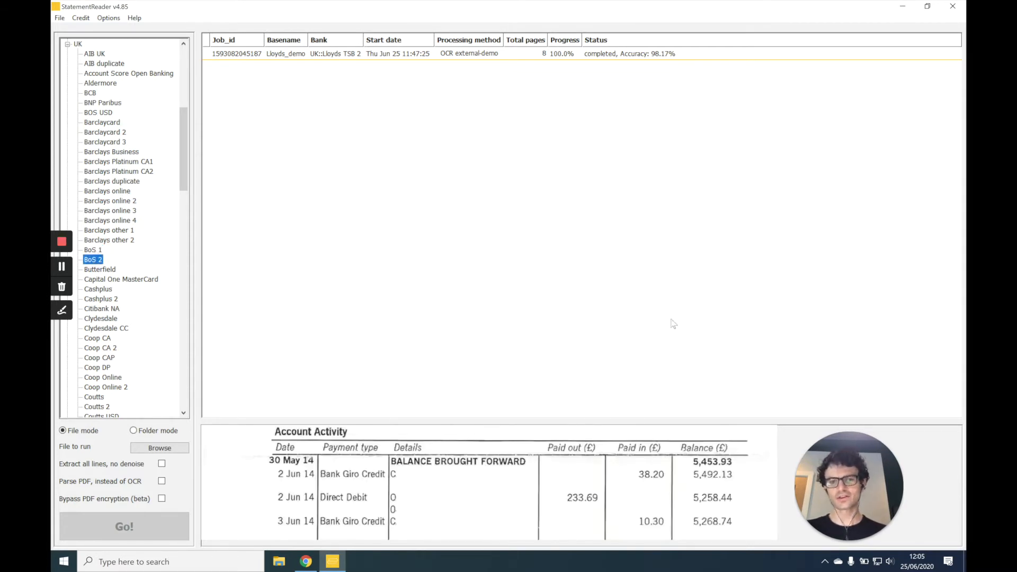
key(Left)
key(Left)
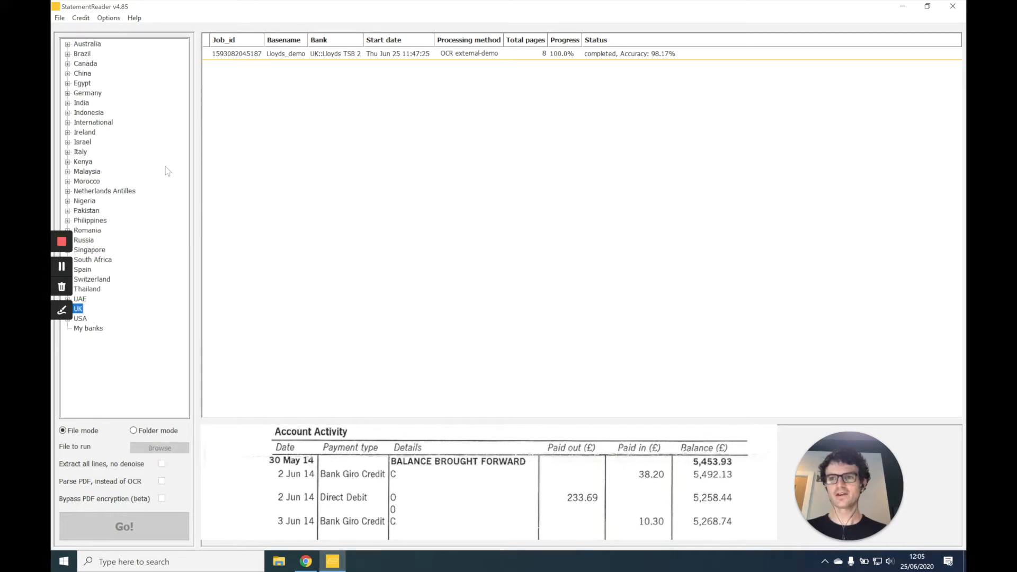
- Start a new bank layout from the scanned Lloyds TSB statement file, with crop position Top and page number 1
click(60, 18)
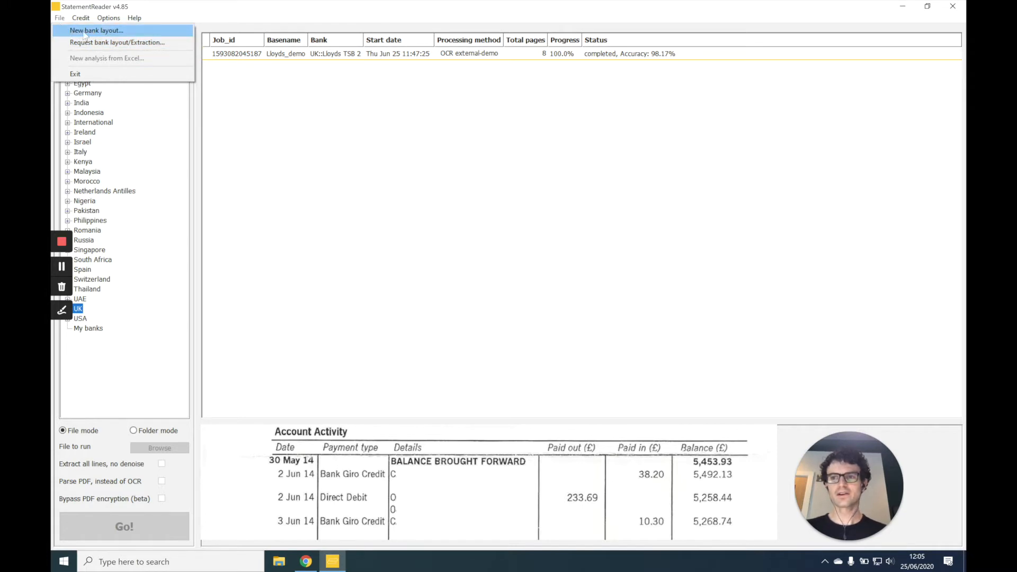
click(101, 32)
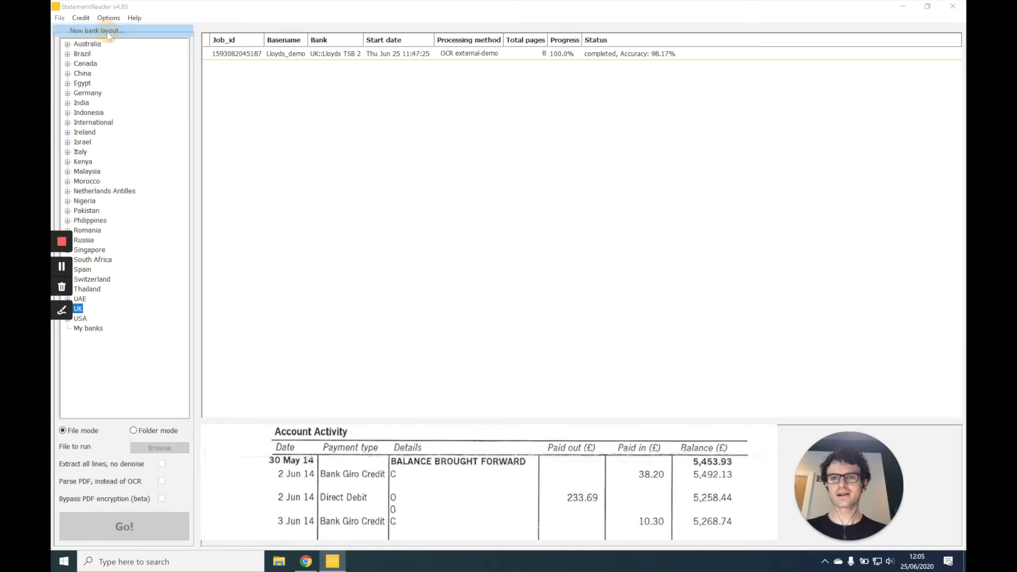
click(551, 356)
double_click(572, 235)
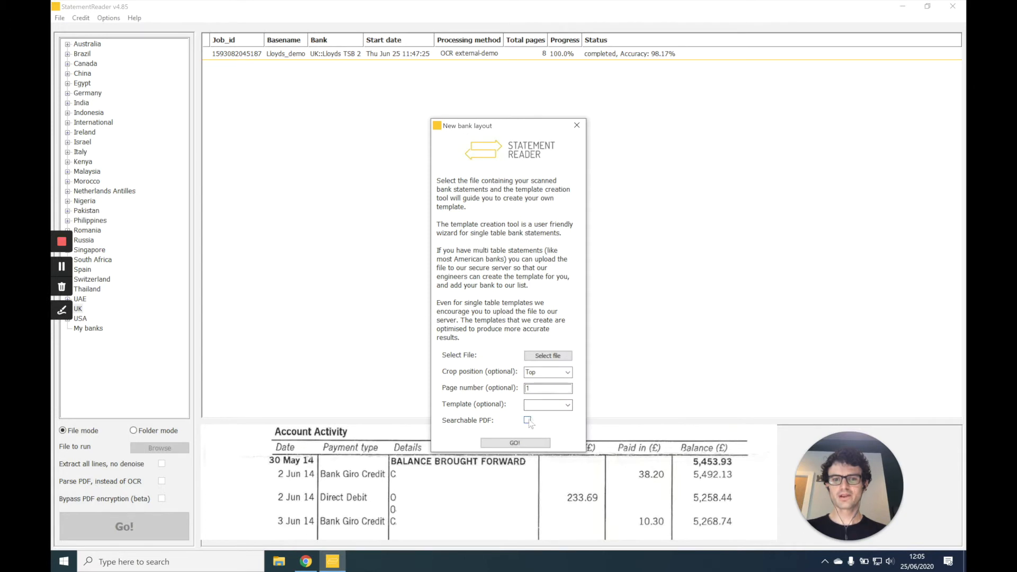
click(527, 442)
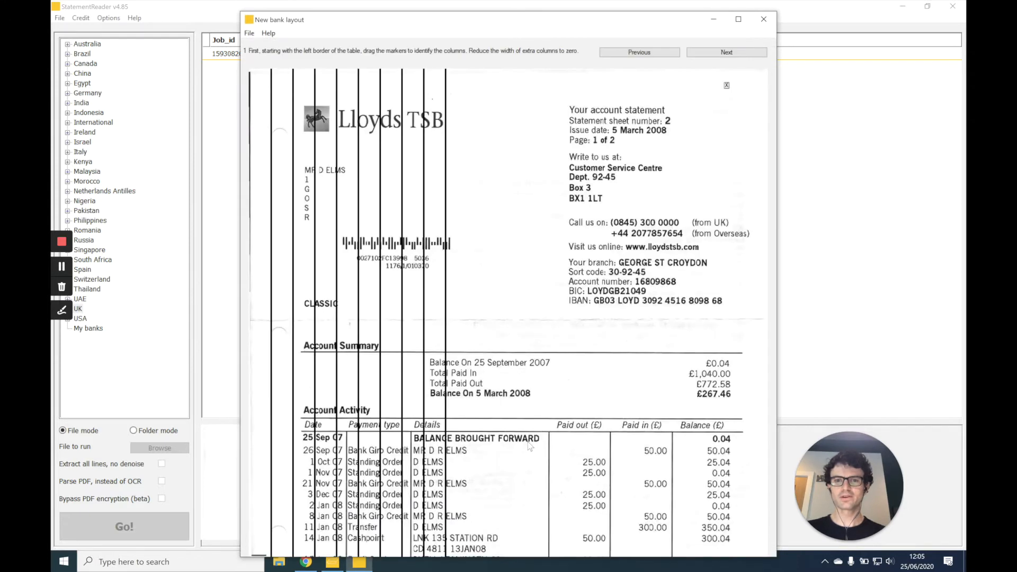
- Align the column markers with the borders of the Account Activity table's six columns, collapse the extra ones at its outer edge, and continue
mouse_move(272, 280)
mouse_down()
mouse_move(490, 302)
mouse_move(410, 302)
mouse_move(615, 333)
mouse_up()
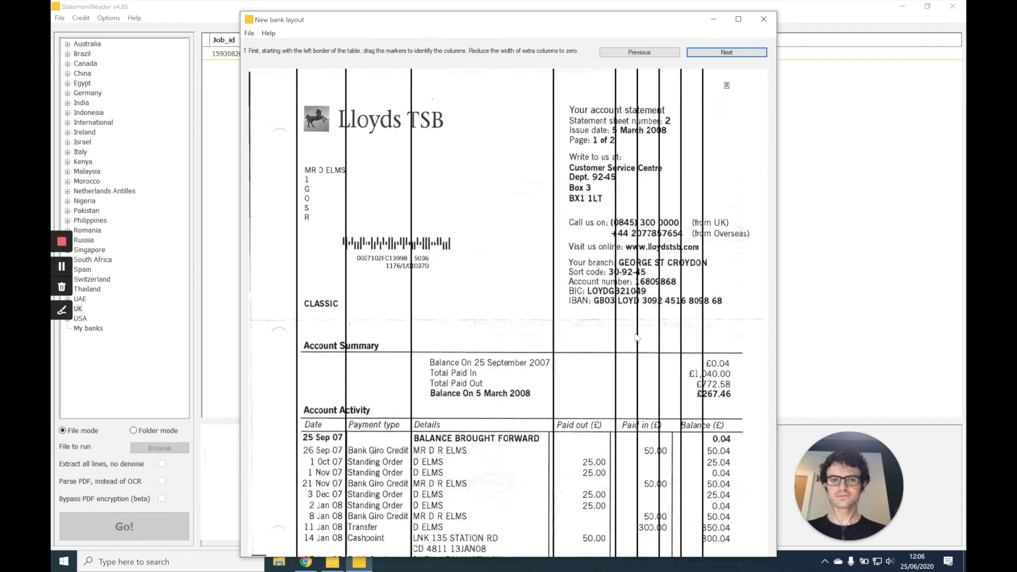
click(637, 335)
click(637, 335)
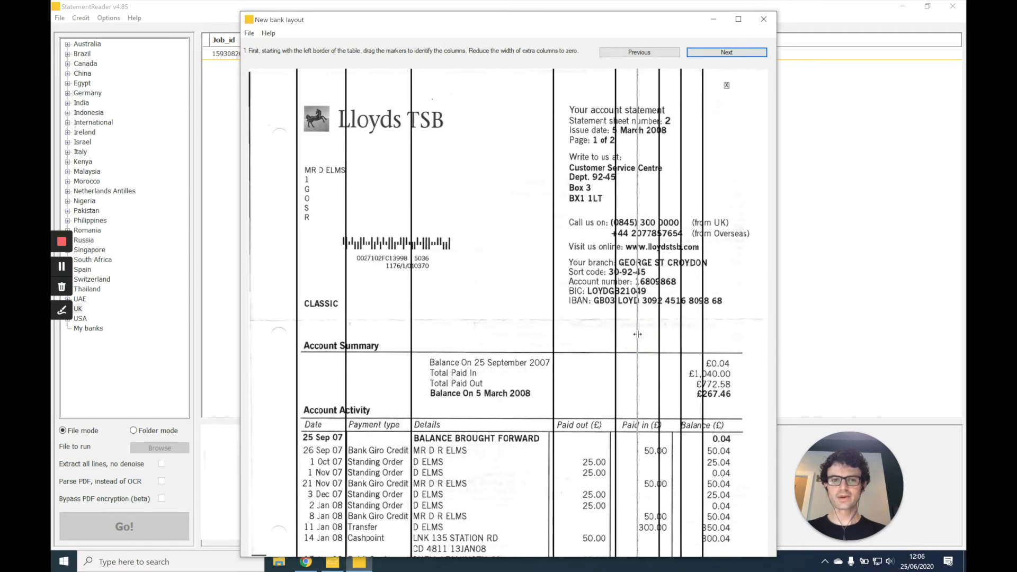
mouse_move(637, 335)
mouse_down()
mouse_move(616, 334)
mouse_move(745, 334)
mouse_up()
click(727, 53)
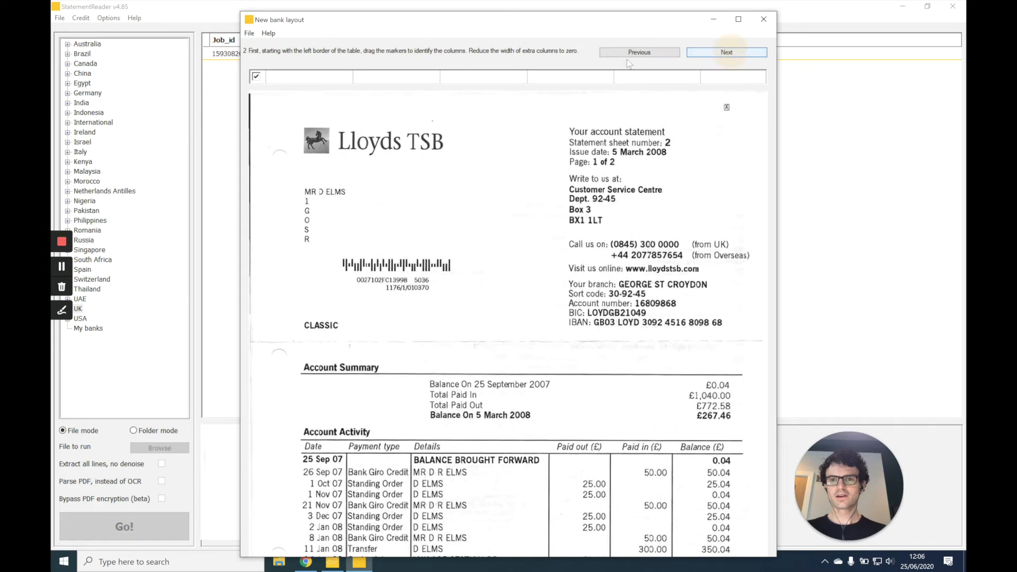
- Enter the first three column headings as Date, Payment type and Details
text(Date)
key(Tab)
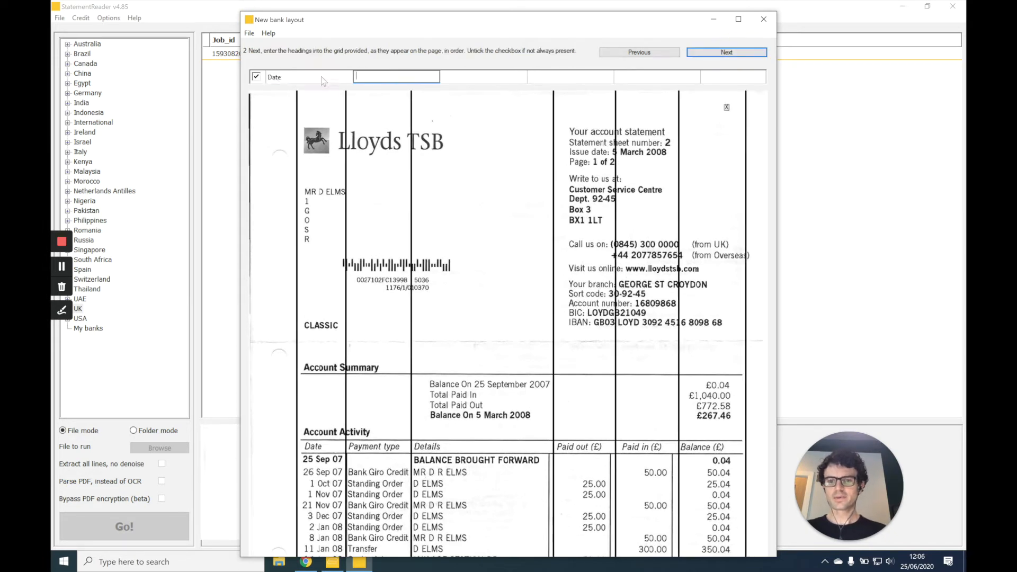
text(Payment )
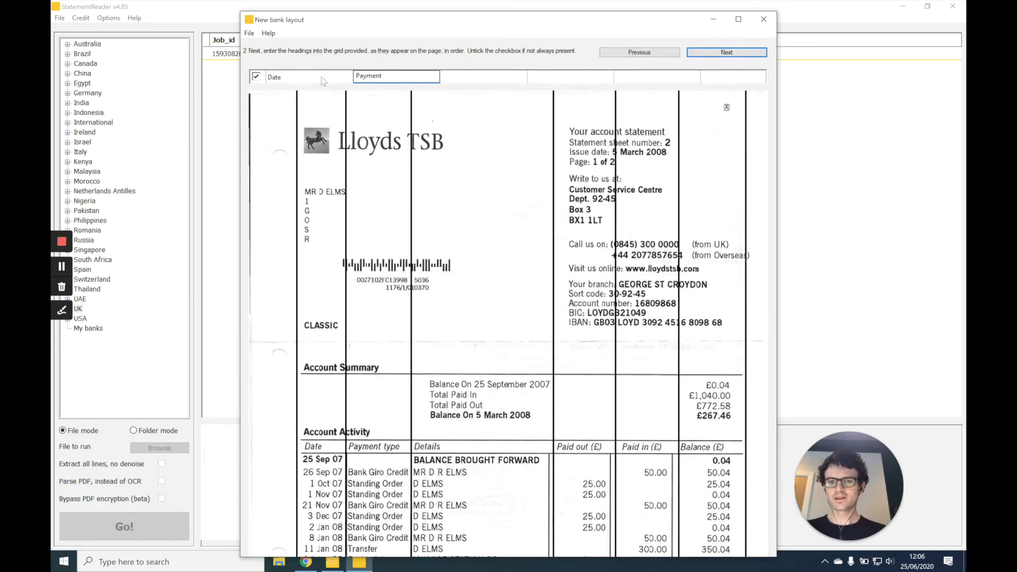
text(type)
key(Tab)
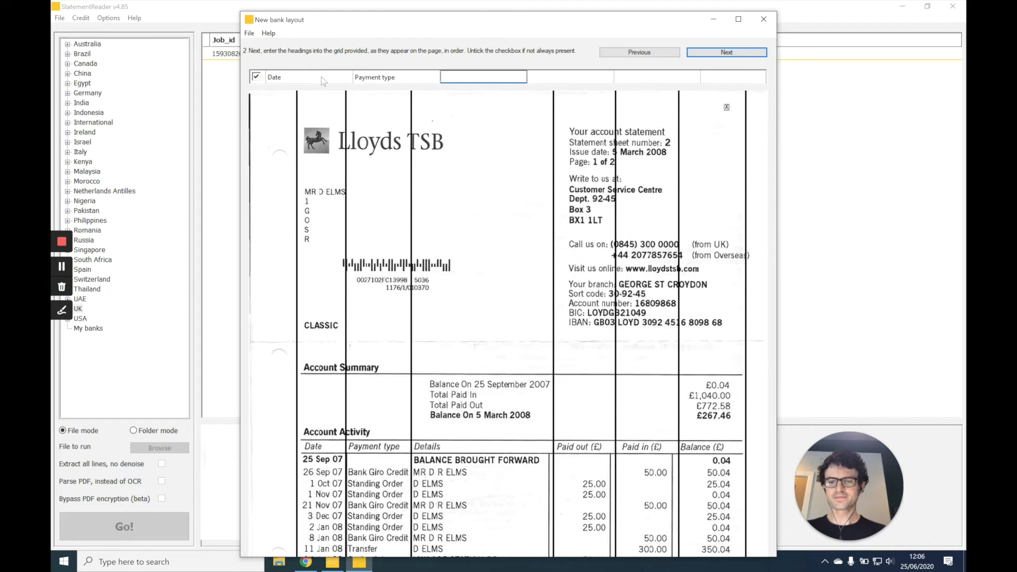
text(Details)
key(Tab)
- Enter the remaining headings as Paid out (£), Paid in (£) and Balance (£), and continue to the column types
text(Paid out)
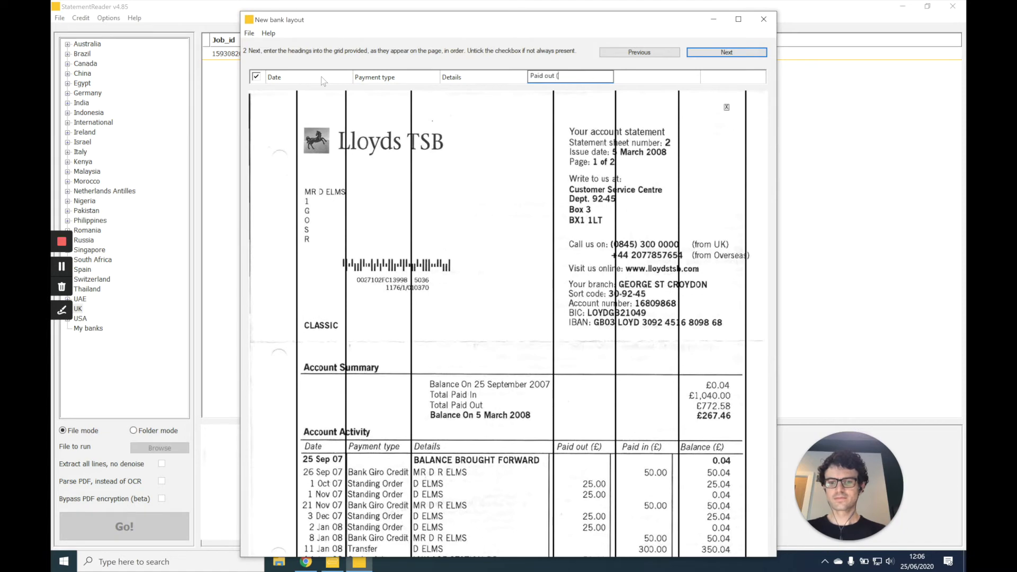
key(Tab)
text(Paid)
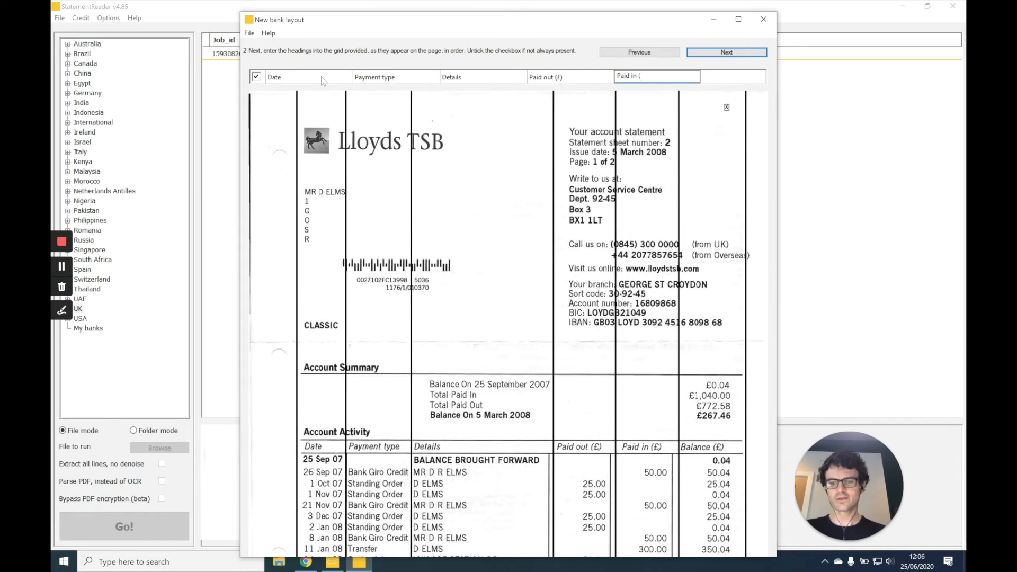
key(Tab)
text(Balance)
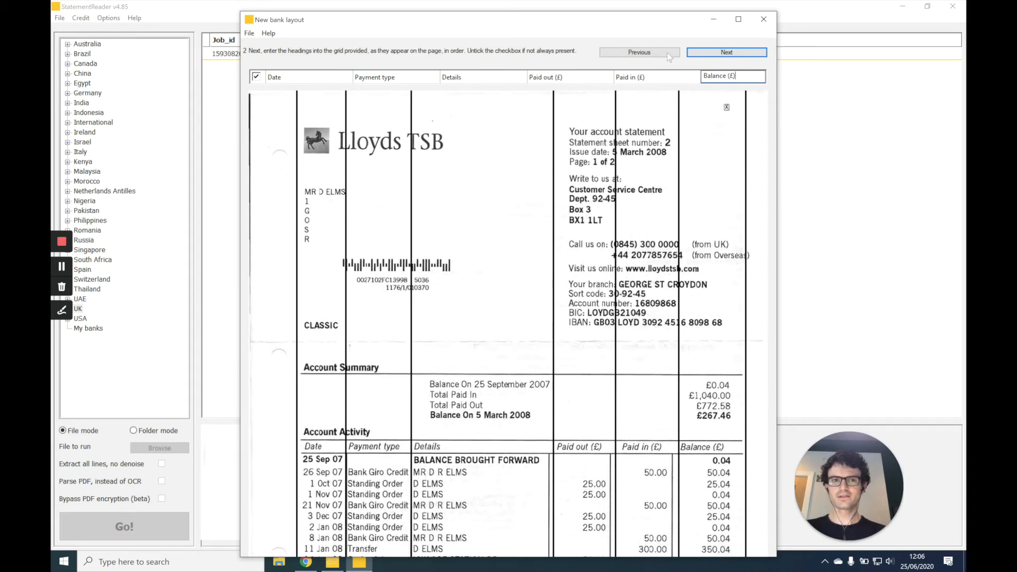
click(712, 53)
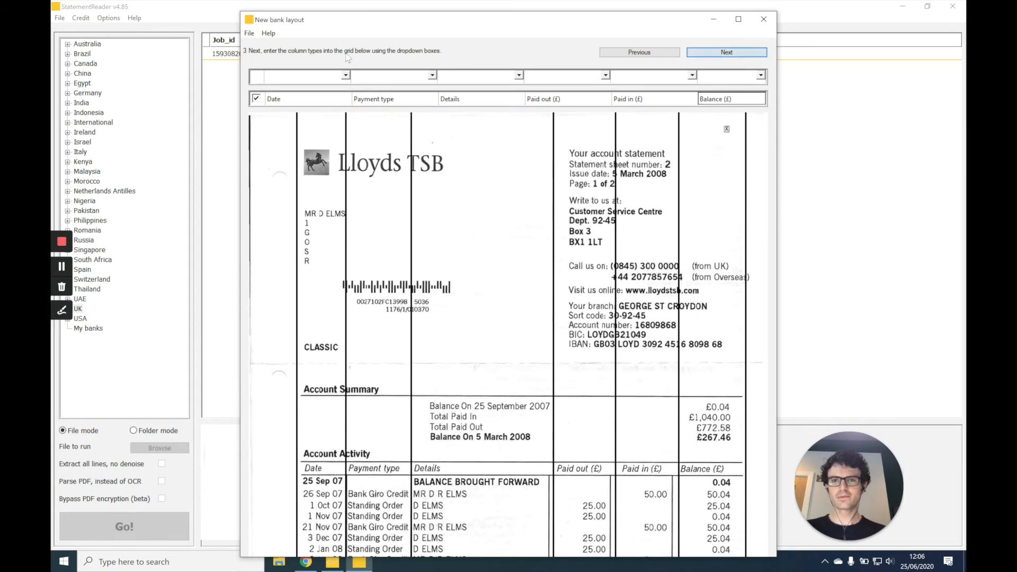
- Assign the column types Date to Date, Description 1 to Payment type and Description 2 to Details
click(326, 78)
click(286, 88)
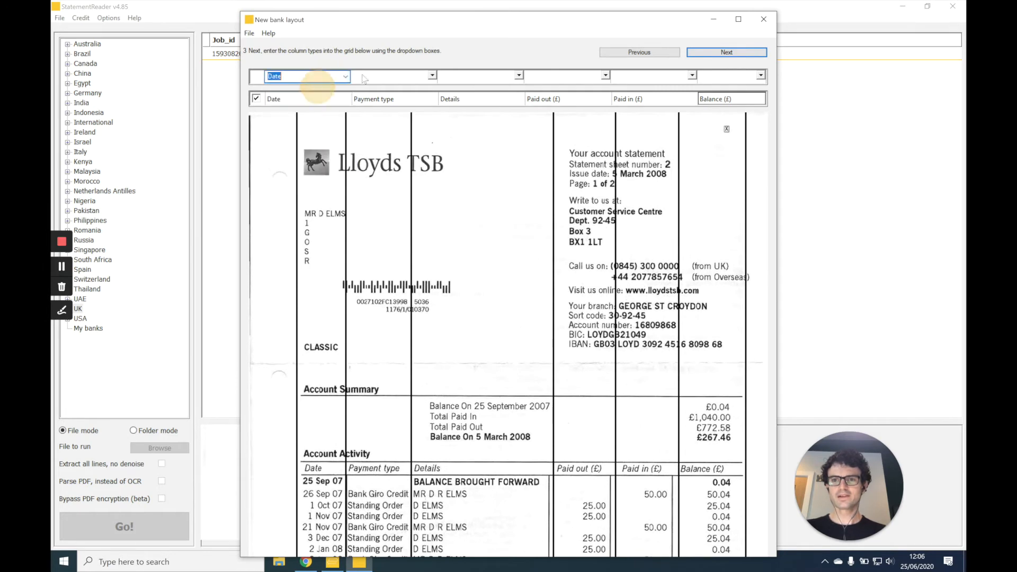
click(387, 77)
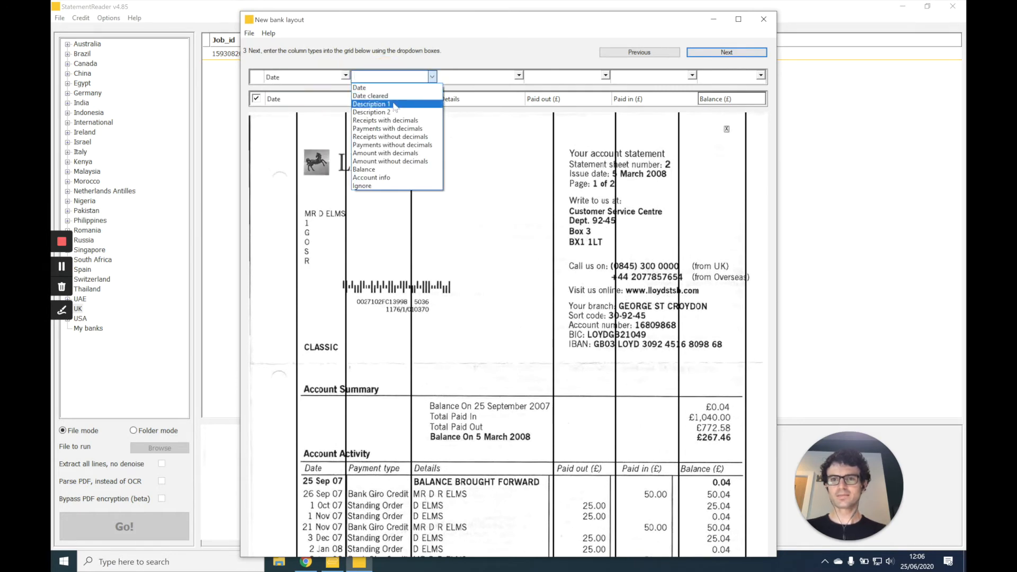
click(371, 103)
click(473, 75)
click(474, 76)
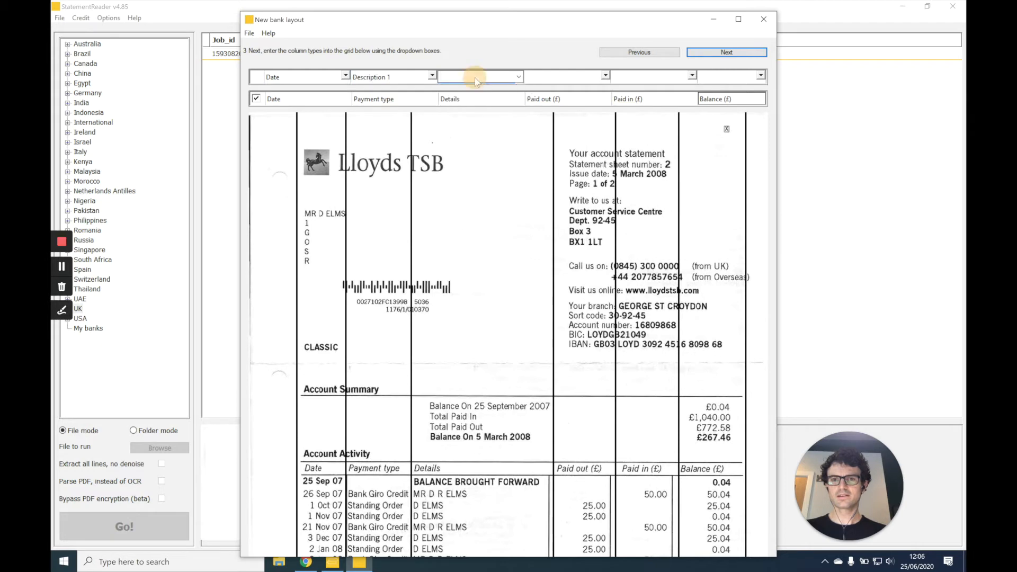
click(502, 79)
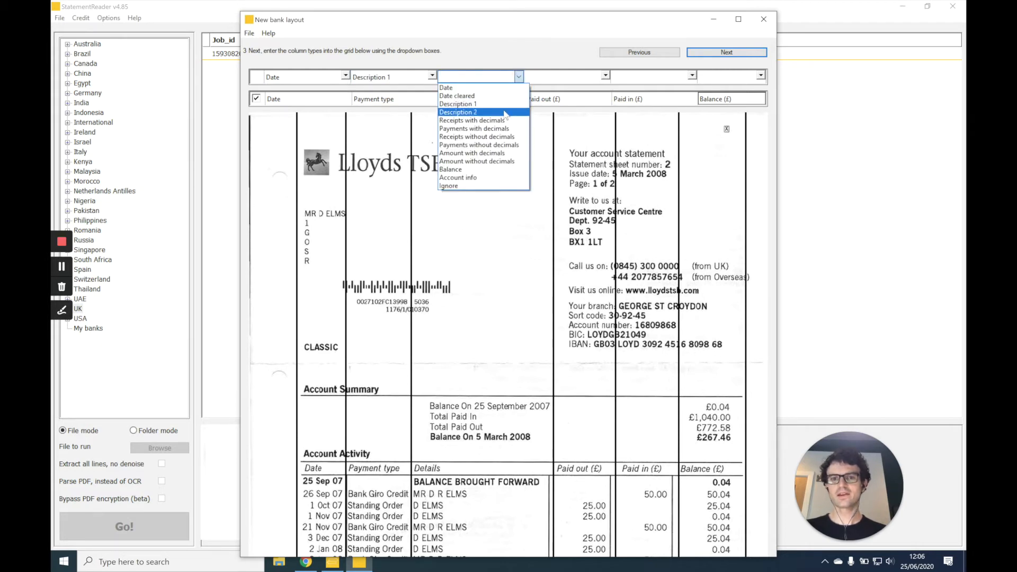
click(510, 112)
- Assign Payments with decimals to Paid out, Receipts with decimals to Paid in and Balance to Balance, and continue to the layout options
click(587, 75)
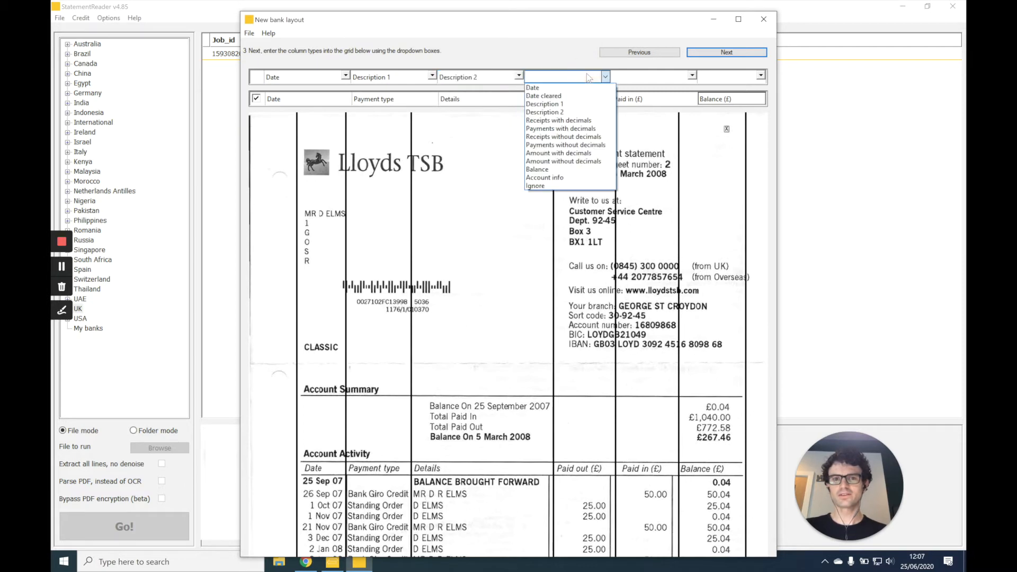
click(582, 129)
click(638, 75)
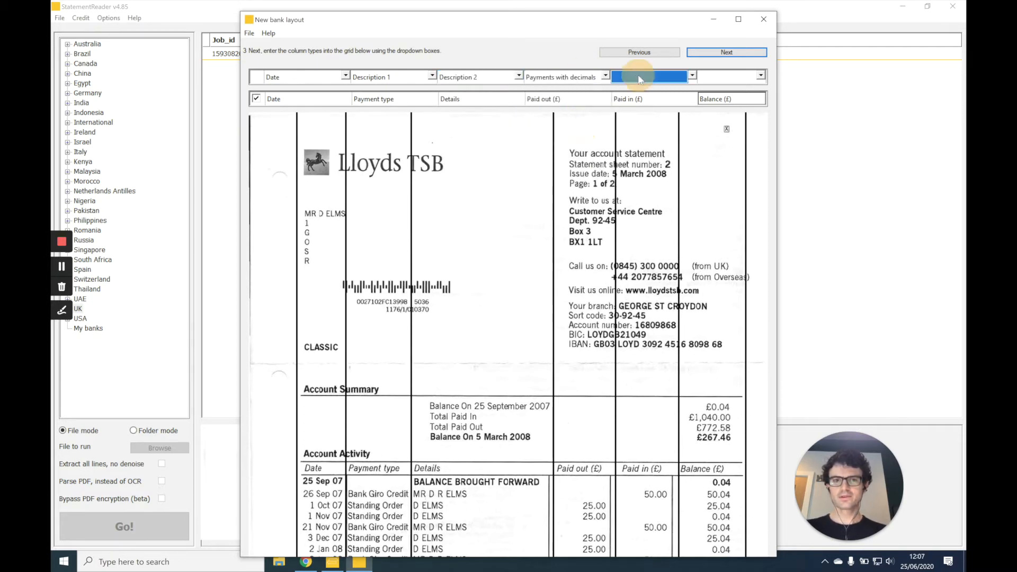
click(654, 120)
click(732, 78)
click(730, 167)
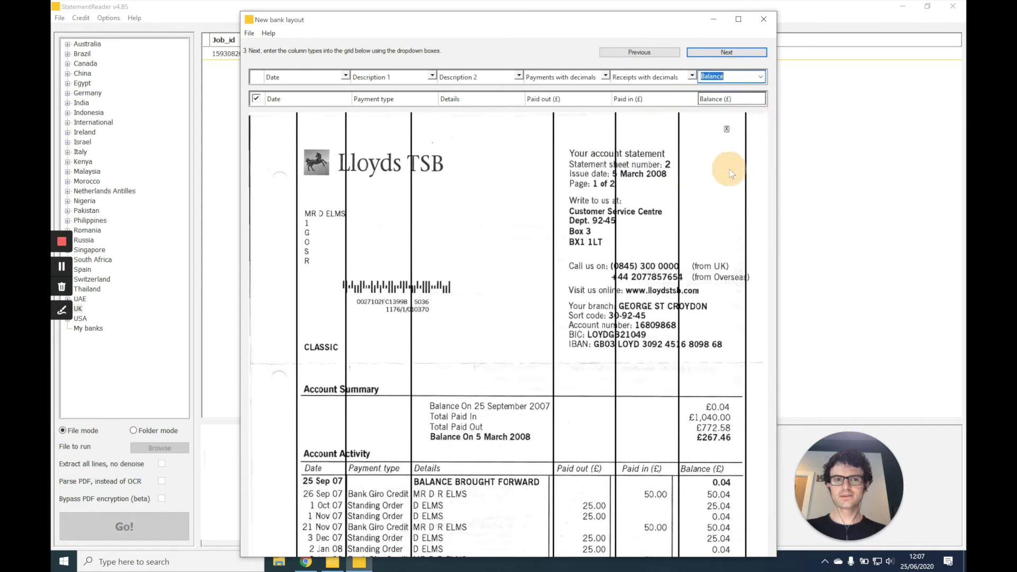
click(721, 52)
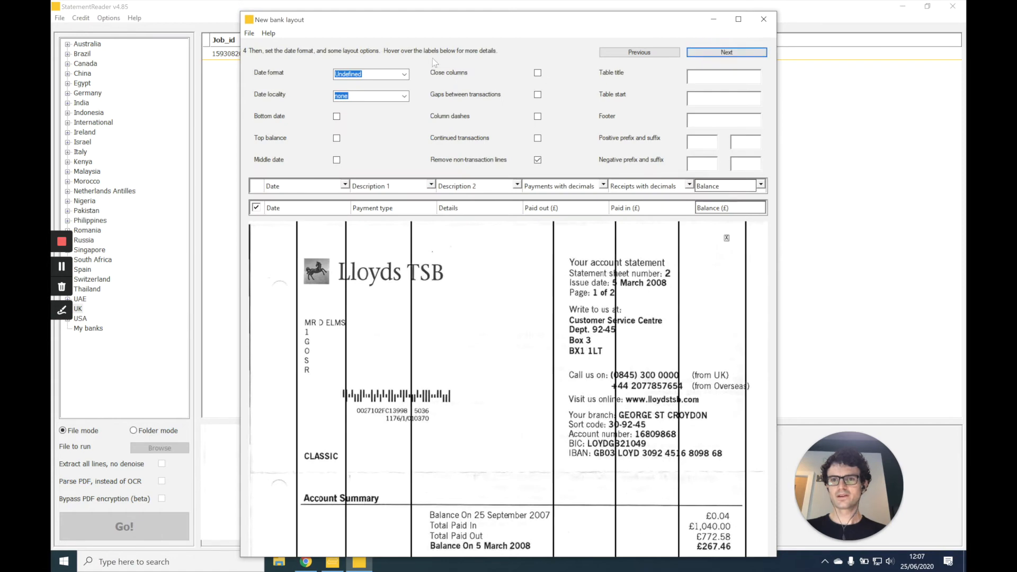
- Set the layout's date format to 3 Aug 12 and its date locality to UK (d/m/y)
click(656, 54)
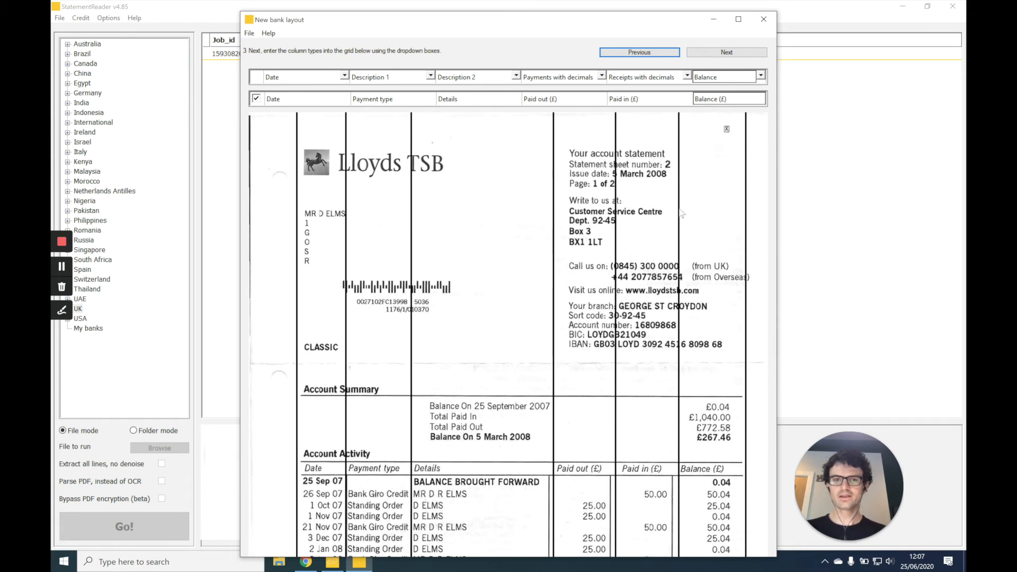
click(727, 52)
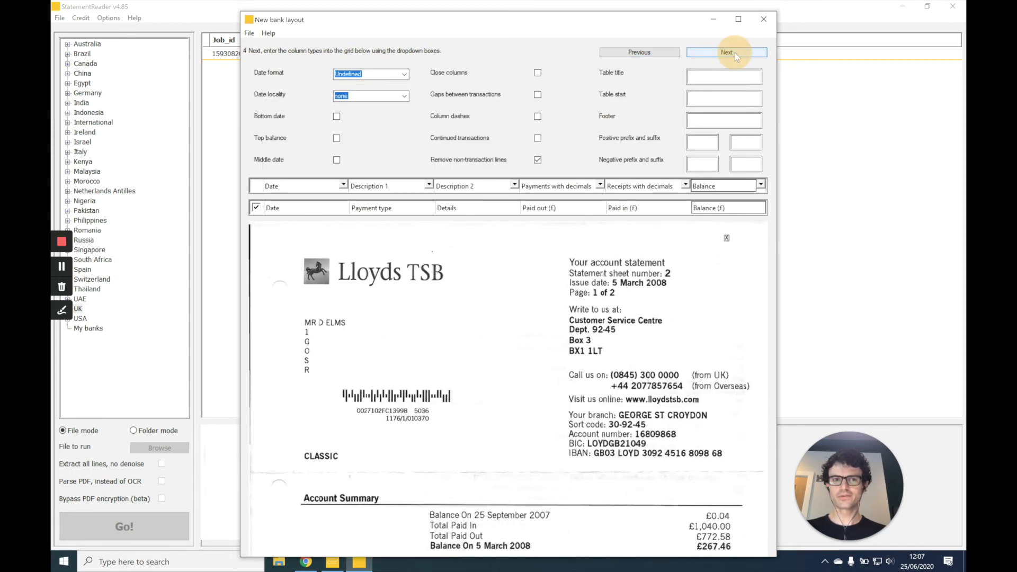
click(408, 77)
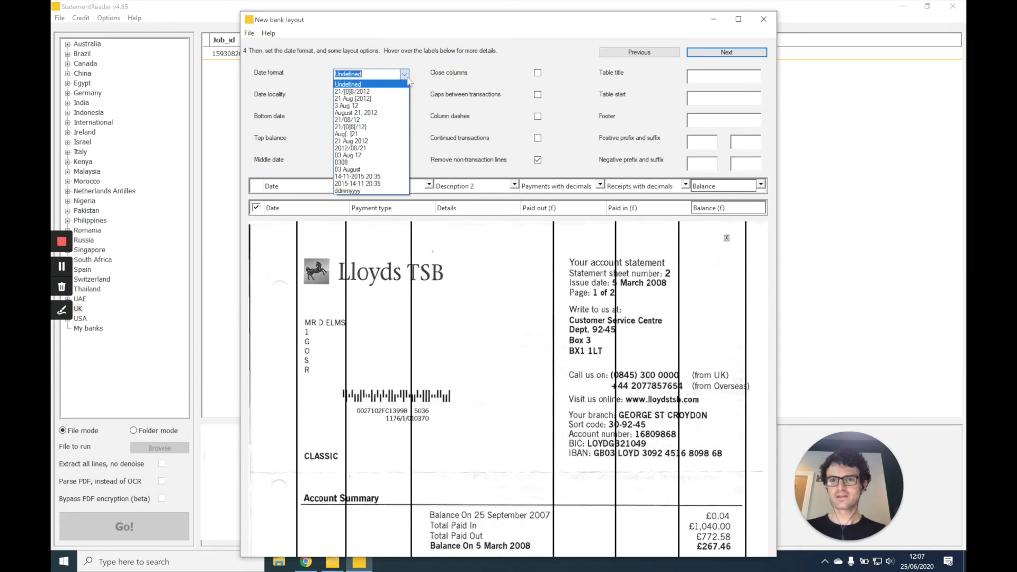
click(366, 106)
key(Tab)
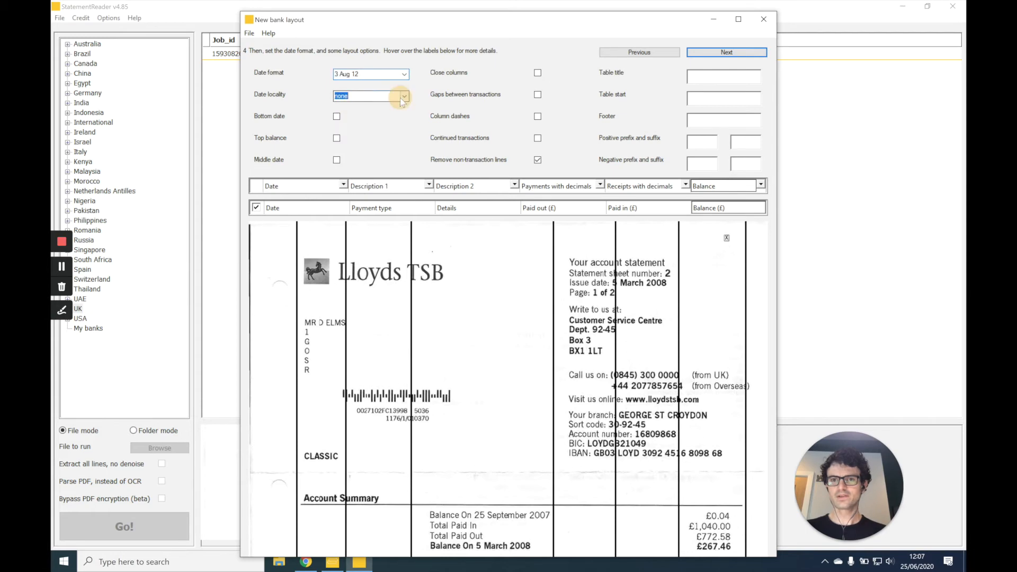
click(404, 101)
click(392, 118)
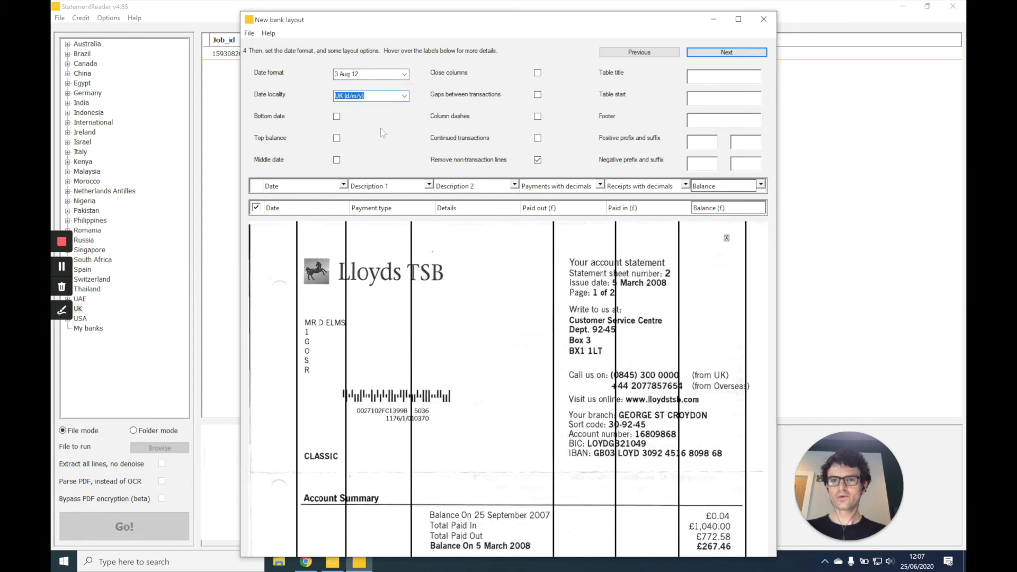
- Go back to the column marker stage to examine the transaction table, and return to the date and layout options
click(666, 53)
click(666, 53)
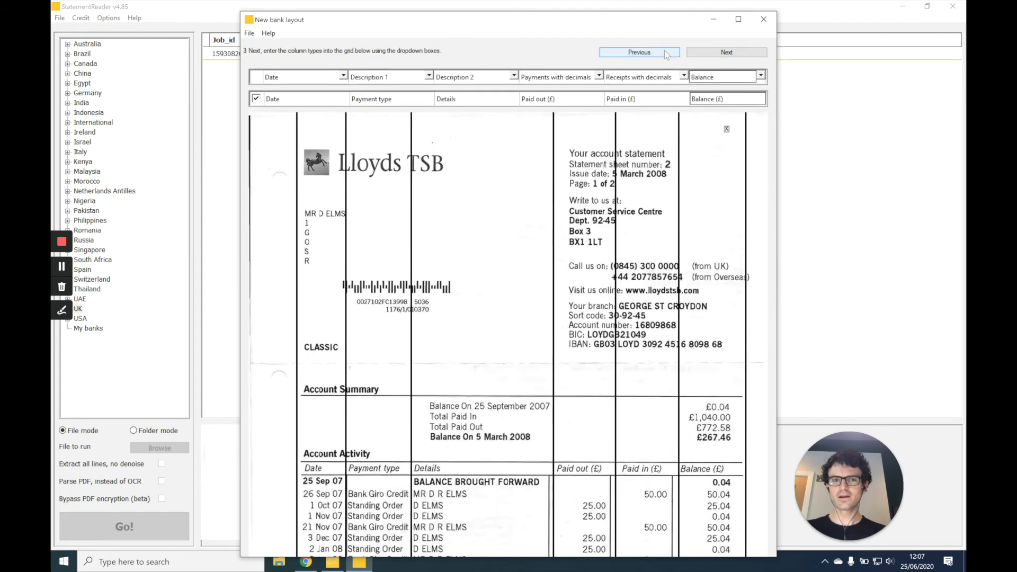
click(665, 52)
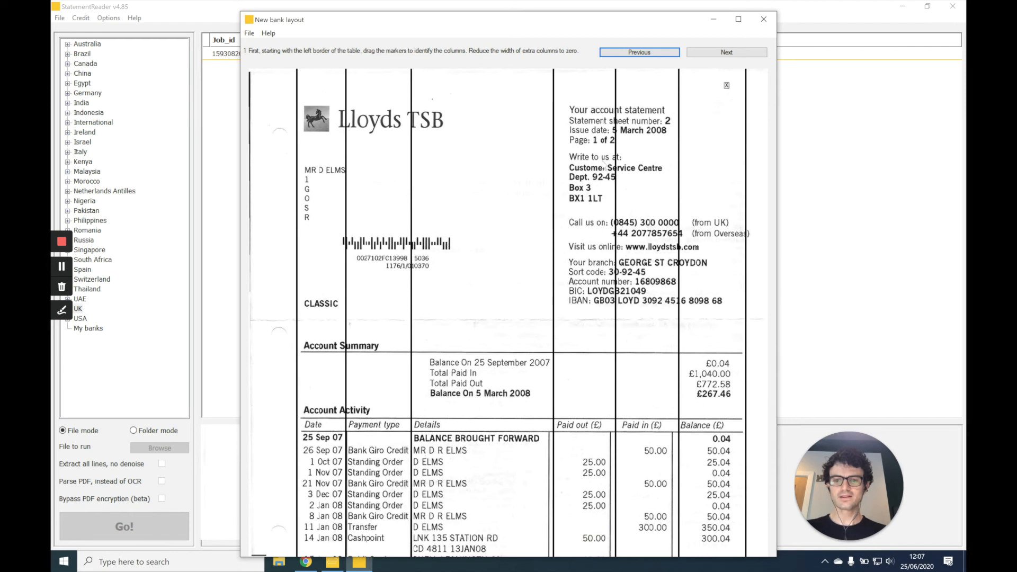
click(722, 53)
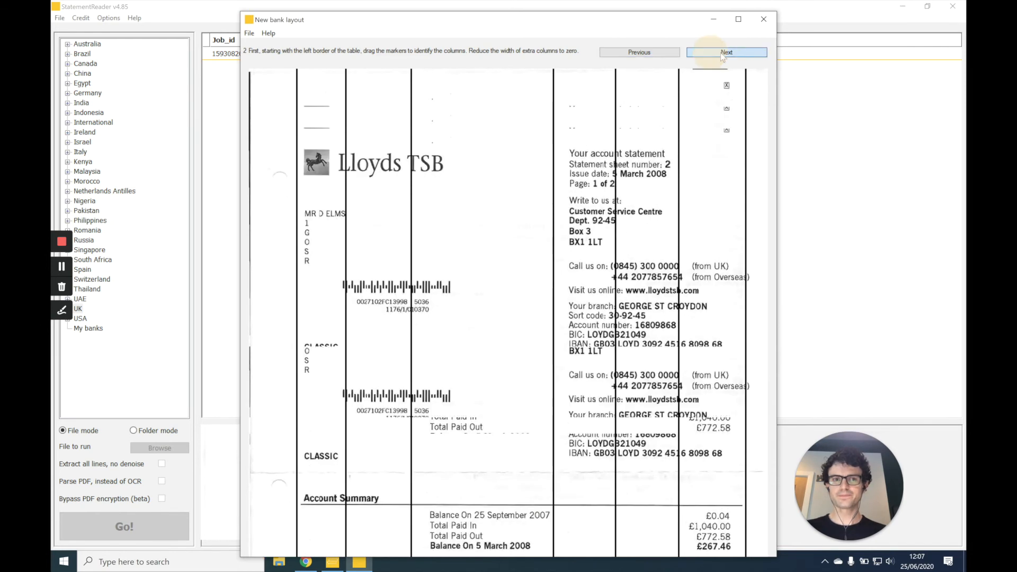
click(722, 53)
click(721, 52)
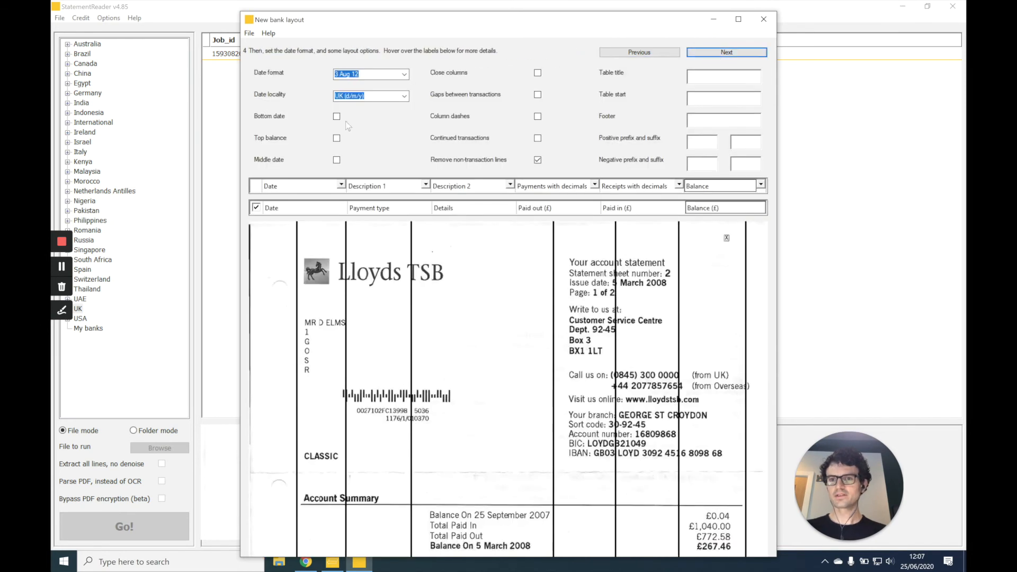
- Enable the Top balance option for the bank layout
click(336, 138)
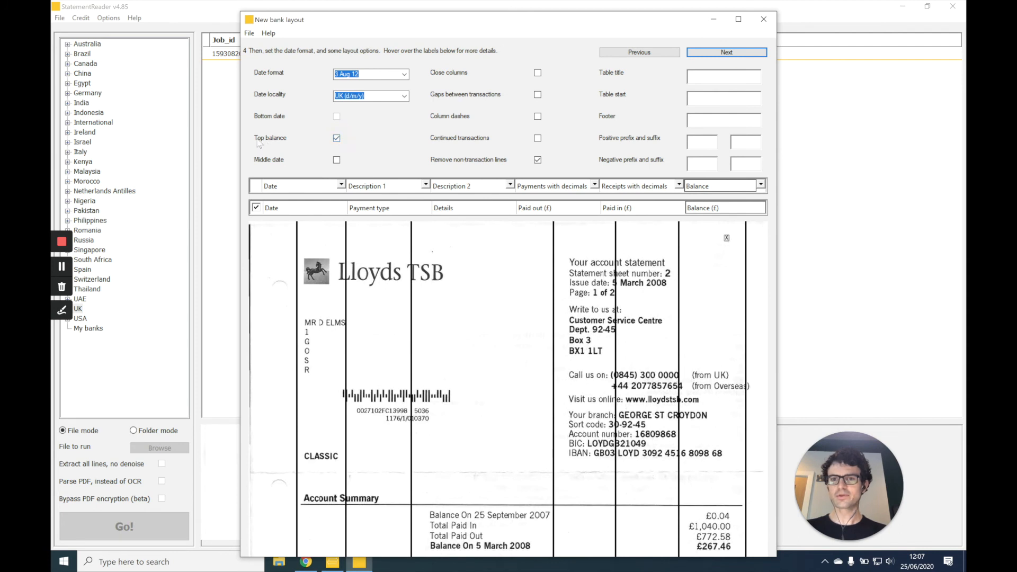
mouse_move(293, 142)
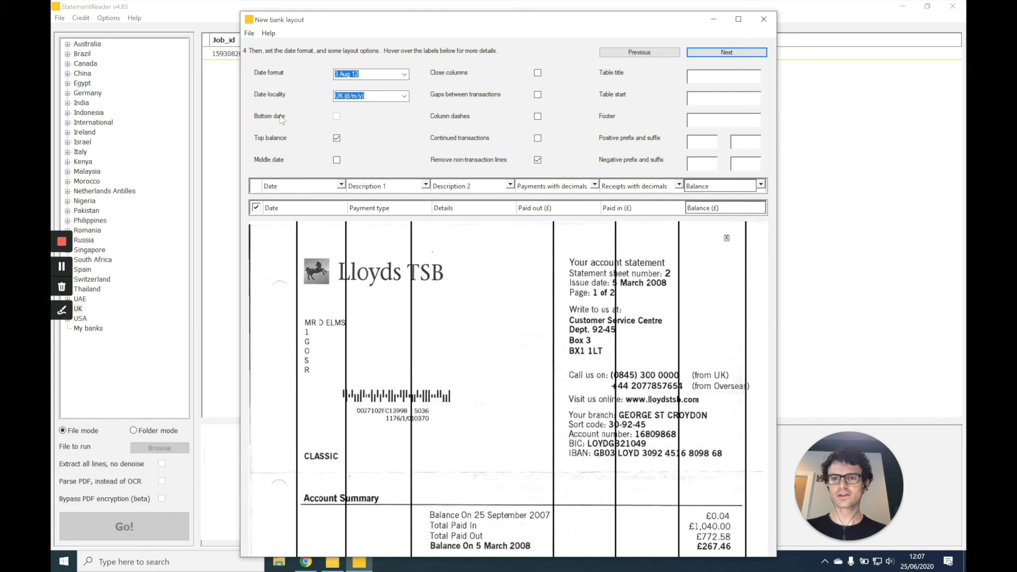
mouse_move(281, 119)
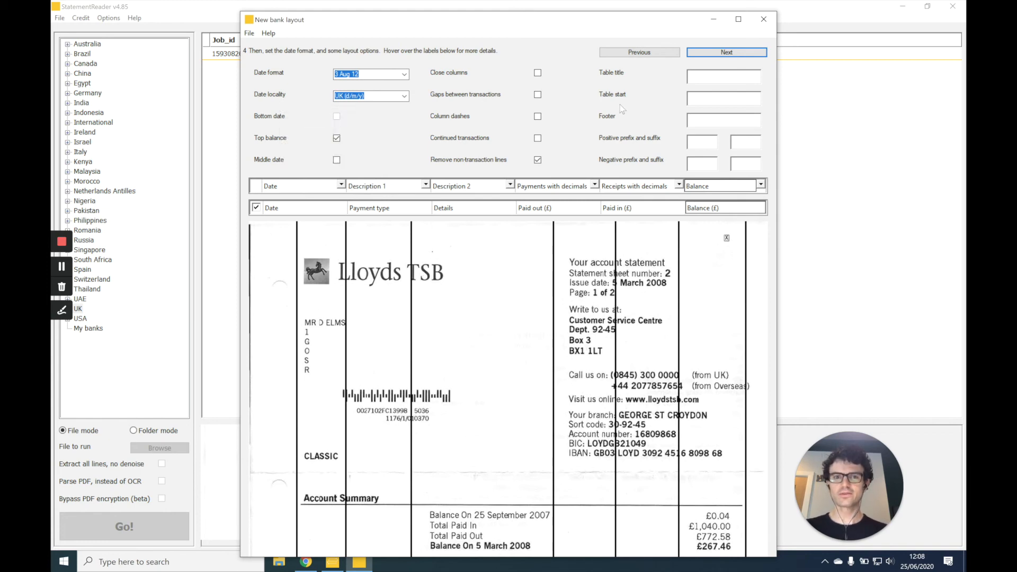
- Go back to the headings stage to check the transaction table, and return to set the layout's table start to BROUGHT FORWARD
click(643, 53)
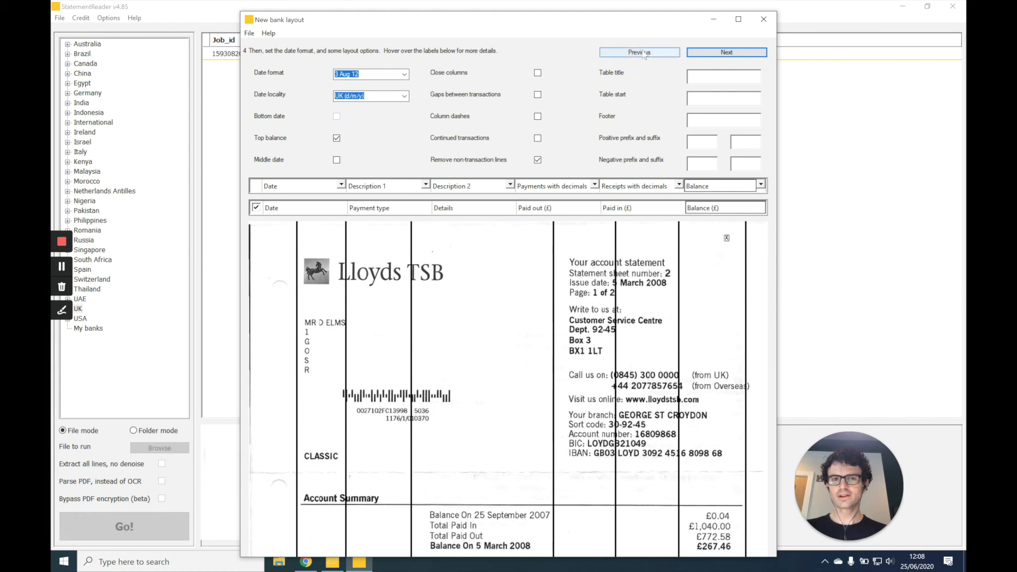
click(643, 53)
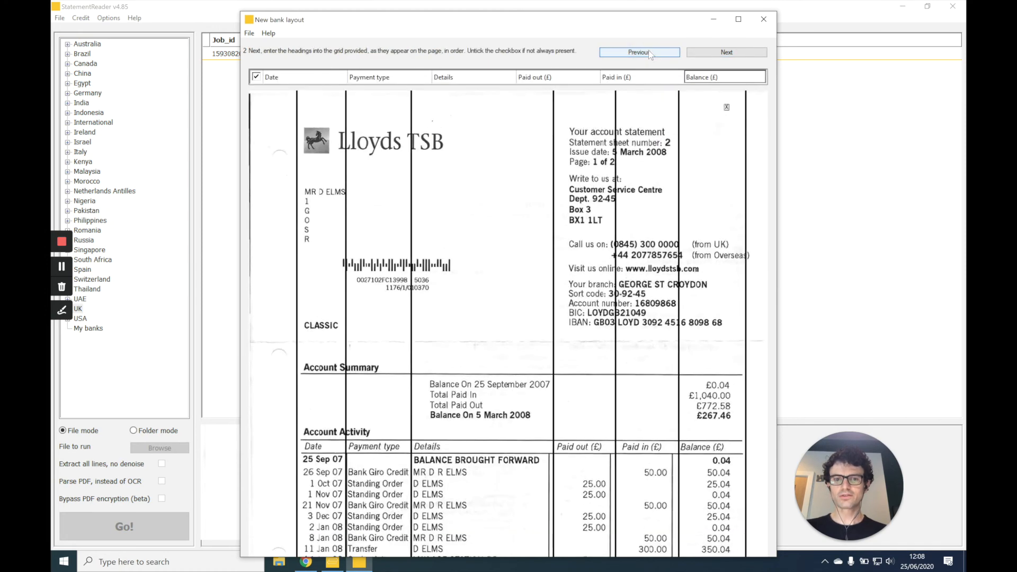
click(708, 54)
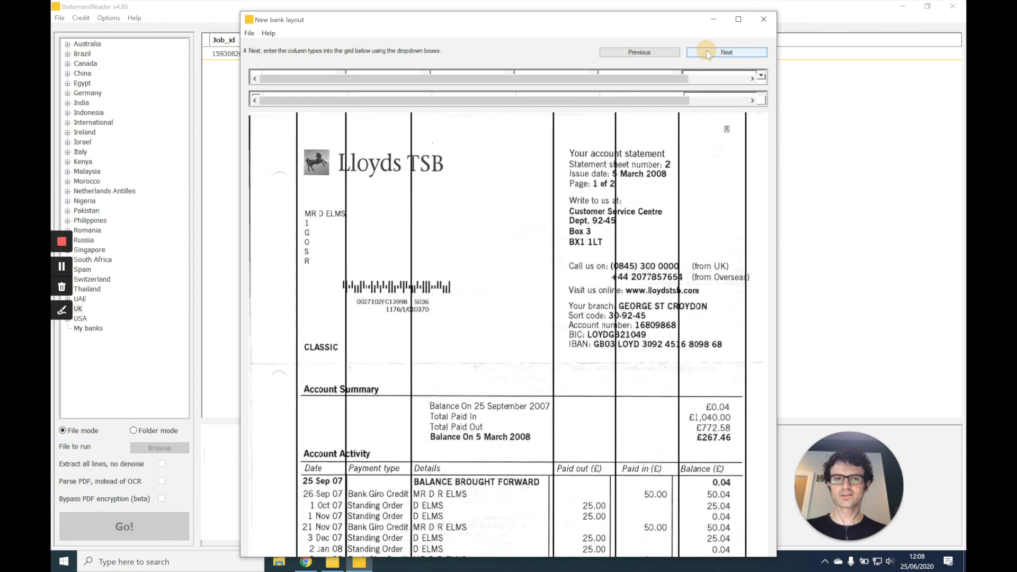
click(705, 99)
text(BROU)
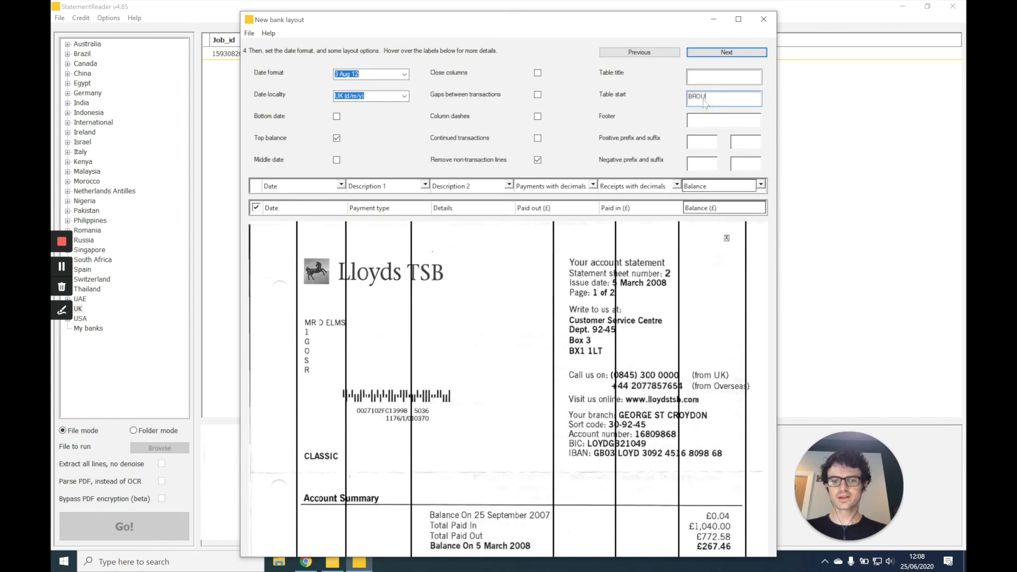
text(GHT FORWARD)
- Set the layout's footer text to CARRIED FORWARD
click(709, 119)
text(CARRIED FA)
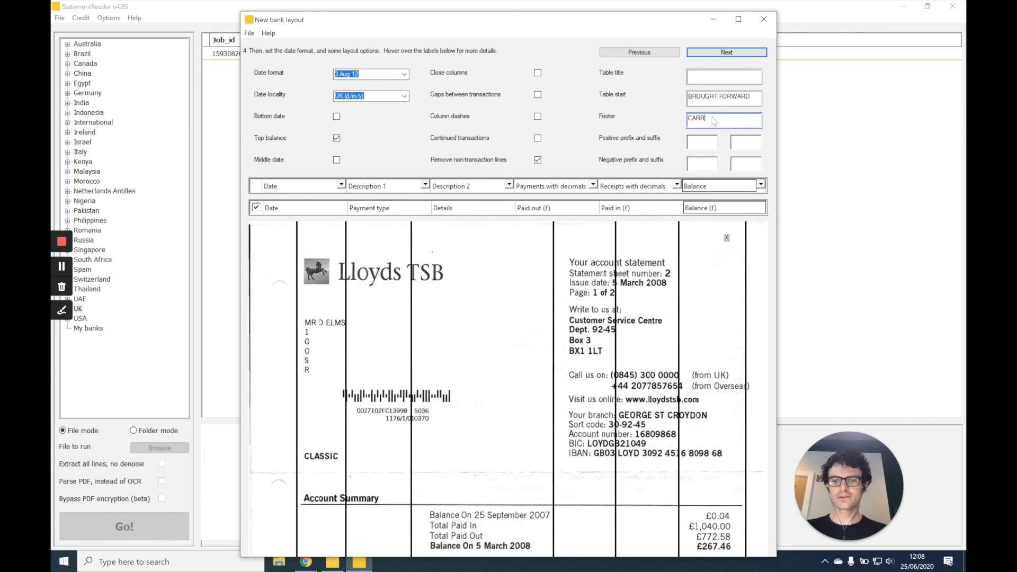
text(ORWARD)
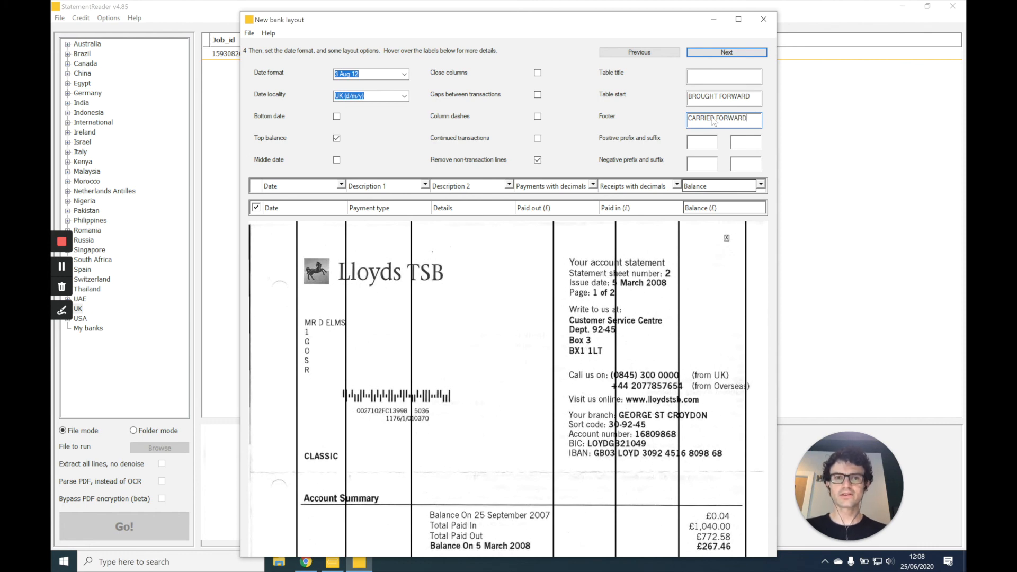
- Continue to the final stage, name the bank layout demo and save it with the Auto thumbnail image
click(742, 53)
click(386, 79)
text(demo)
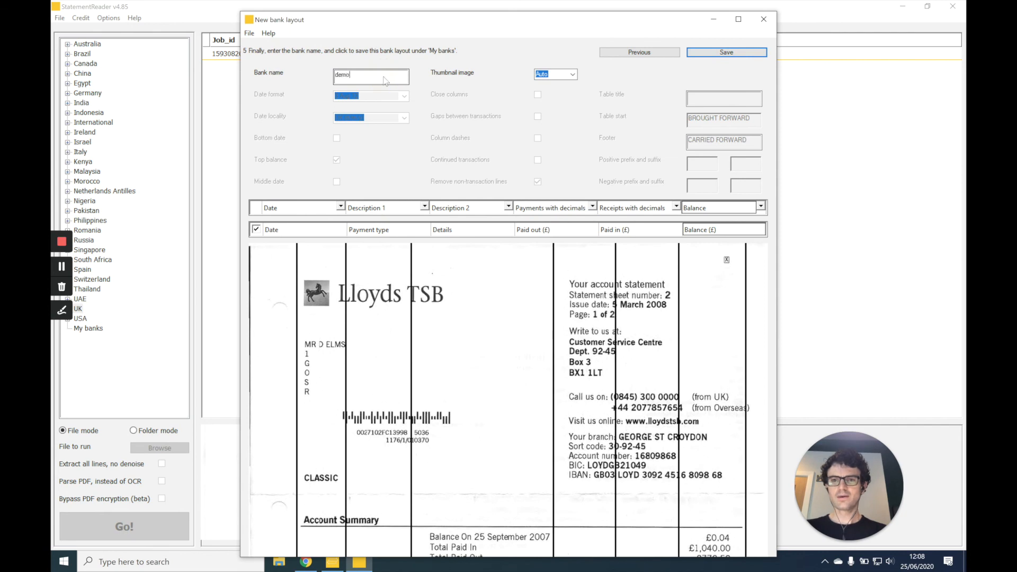
click(713, 53)
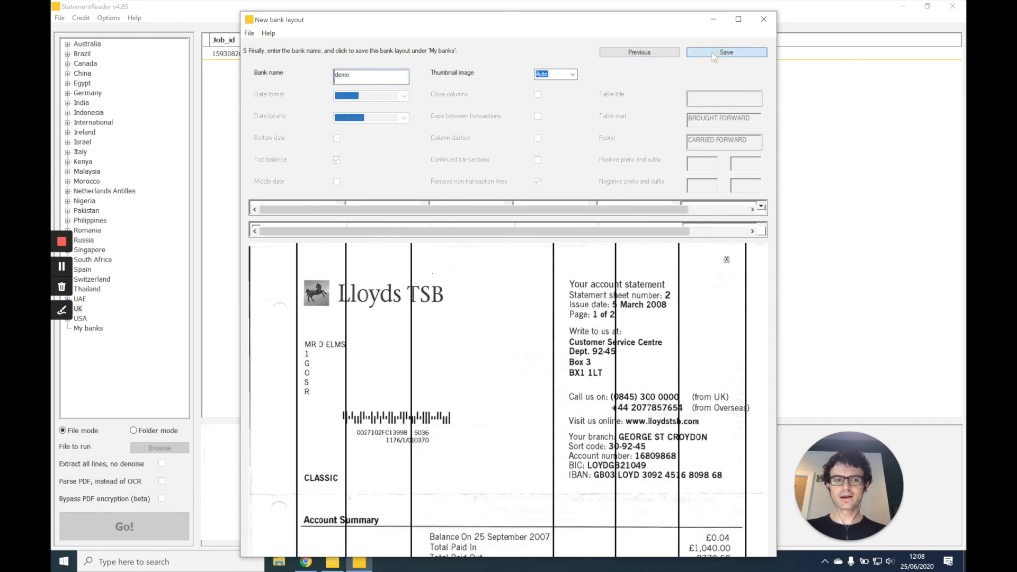